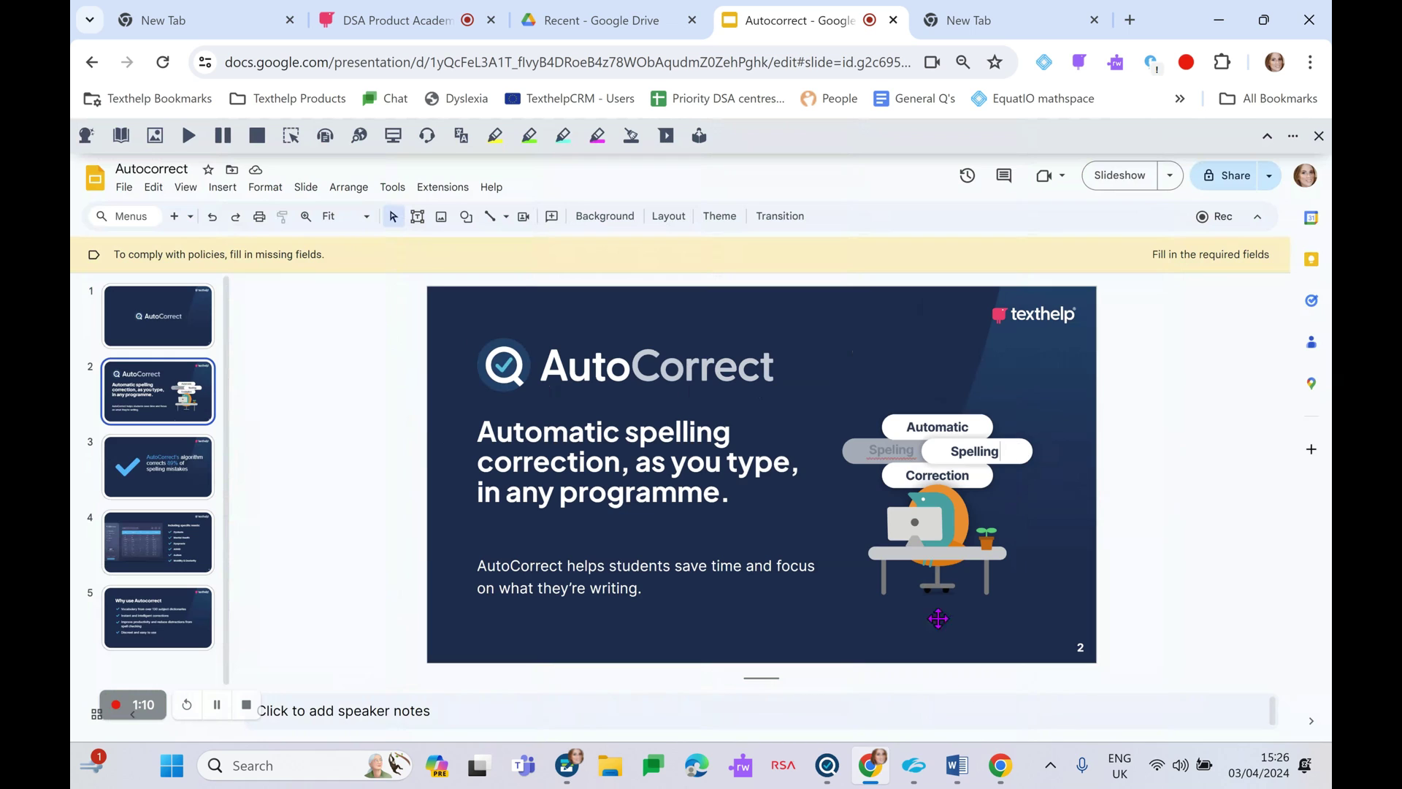
With the blank Word document in front, bring up the AutoCorrect window's stored Corrections list.
{"action": "left_click", "coordinate": [959, 766]}
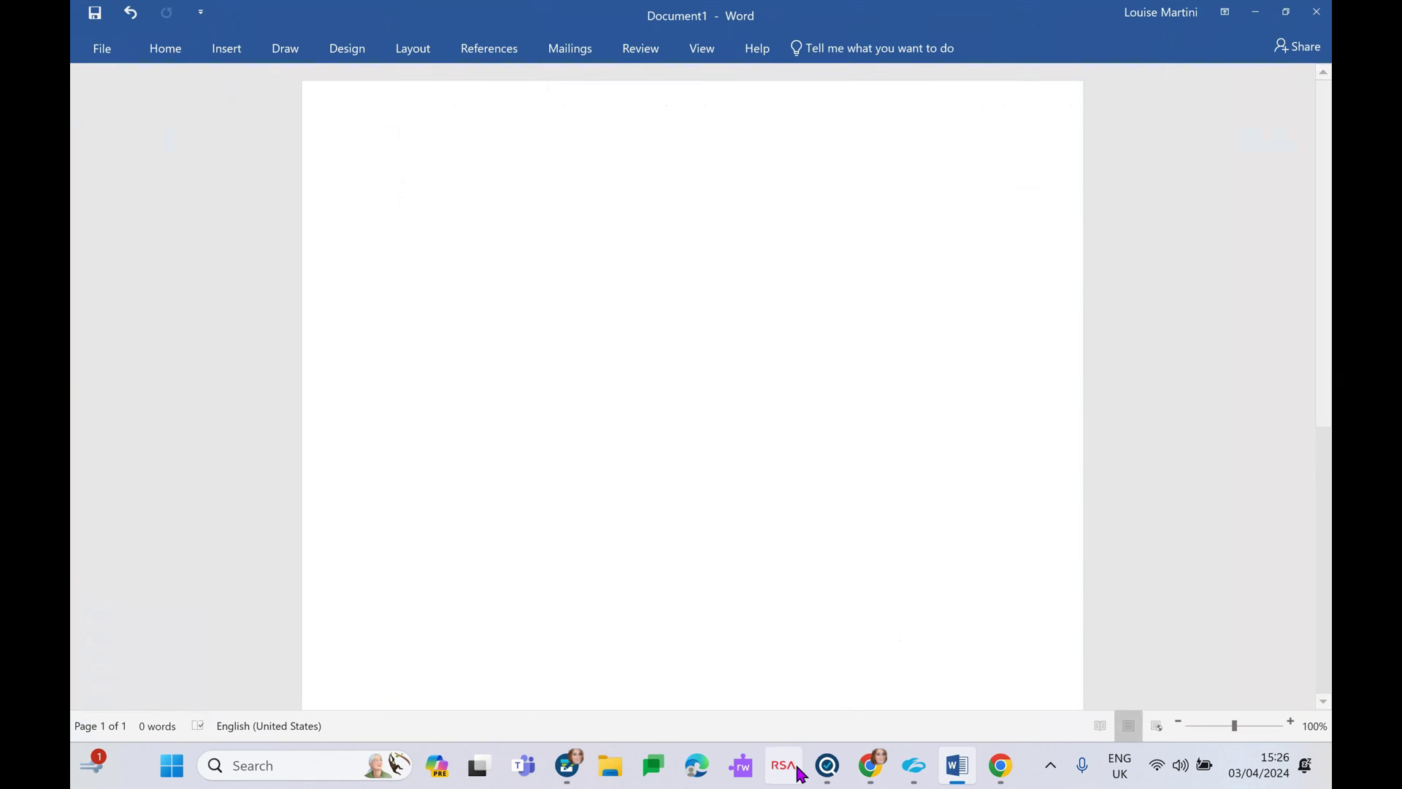
{"action": "mouse_move", "coordinate": [828, 777]}
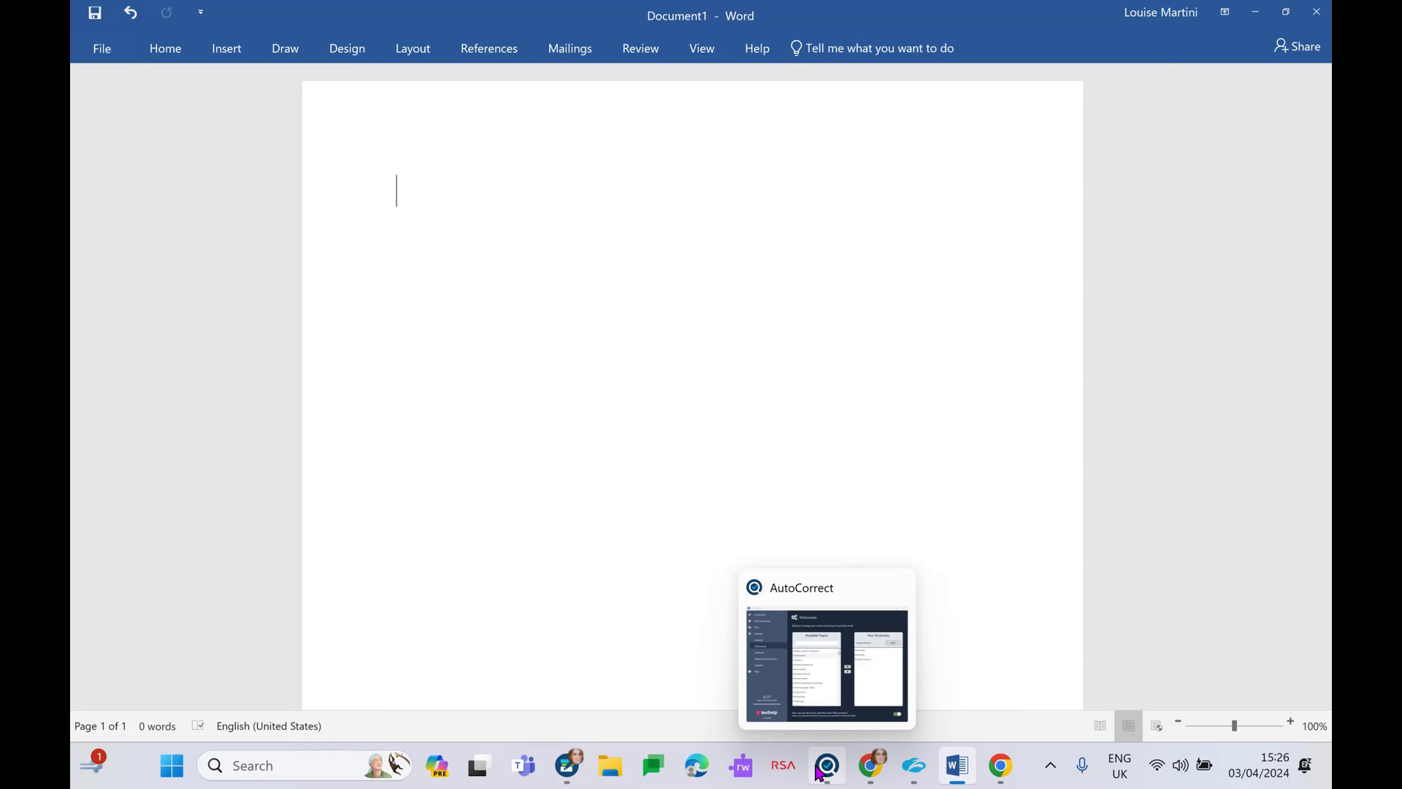
{"action": "left_click", "coordinate": [822, 774]}
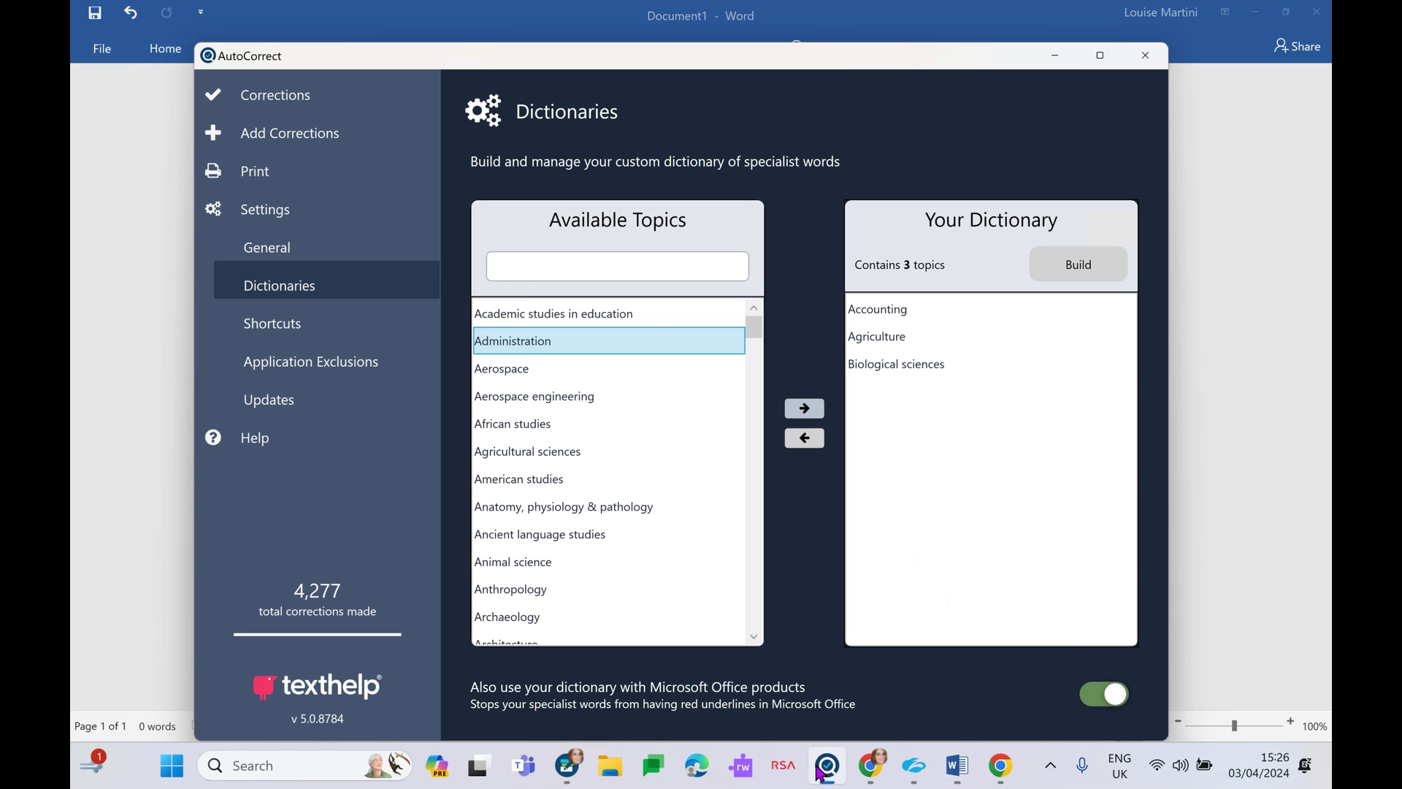
{"action": "left_click", "coordinate": [260, 97]}
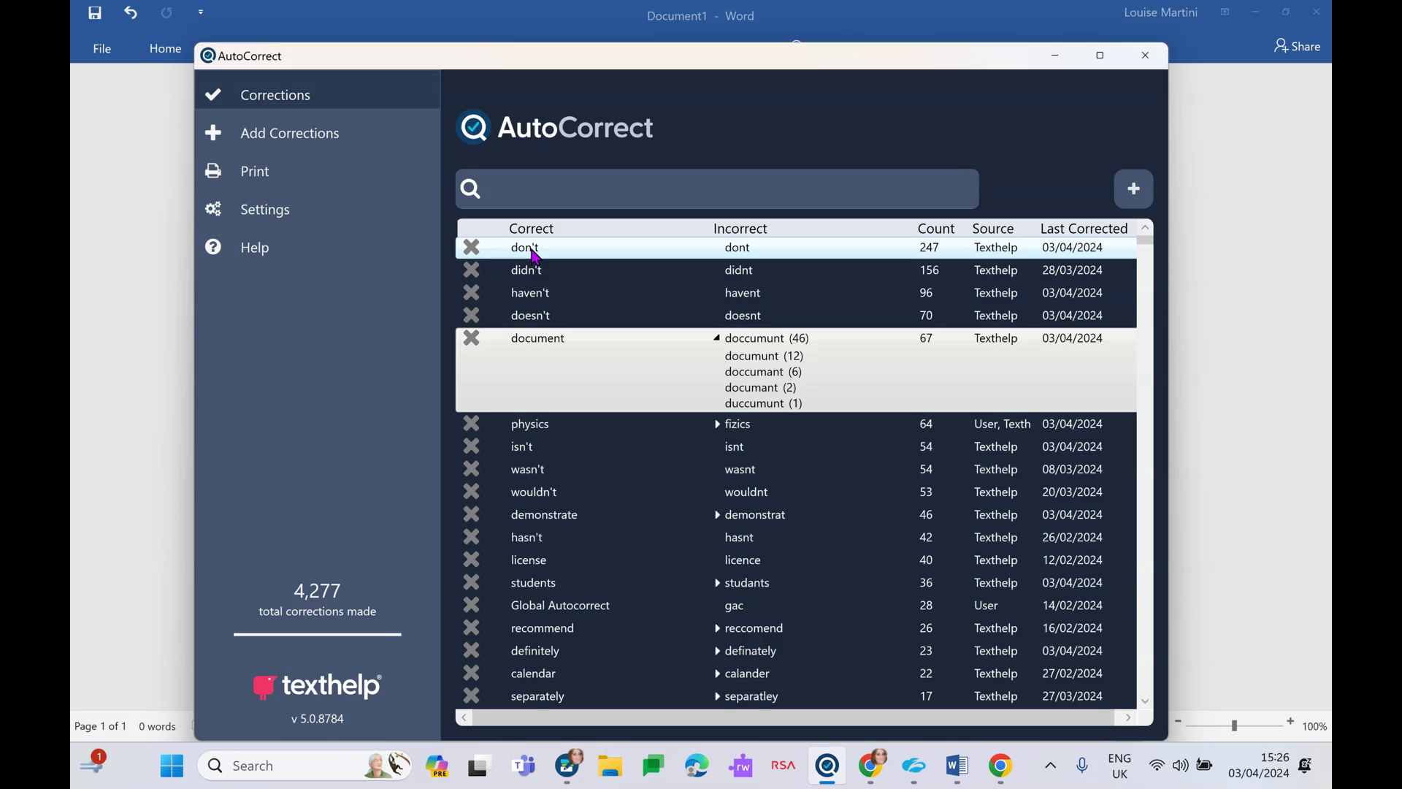
Inspect the don't entry and its document misspellings, then preview printing the six most-corrected words.
{"action": "left_click", "coordinate": [746, 250]}
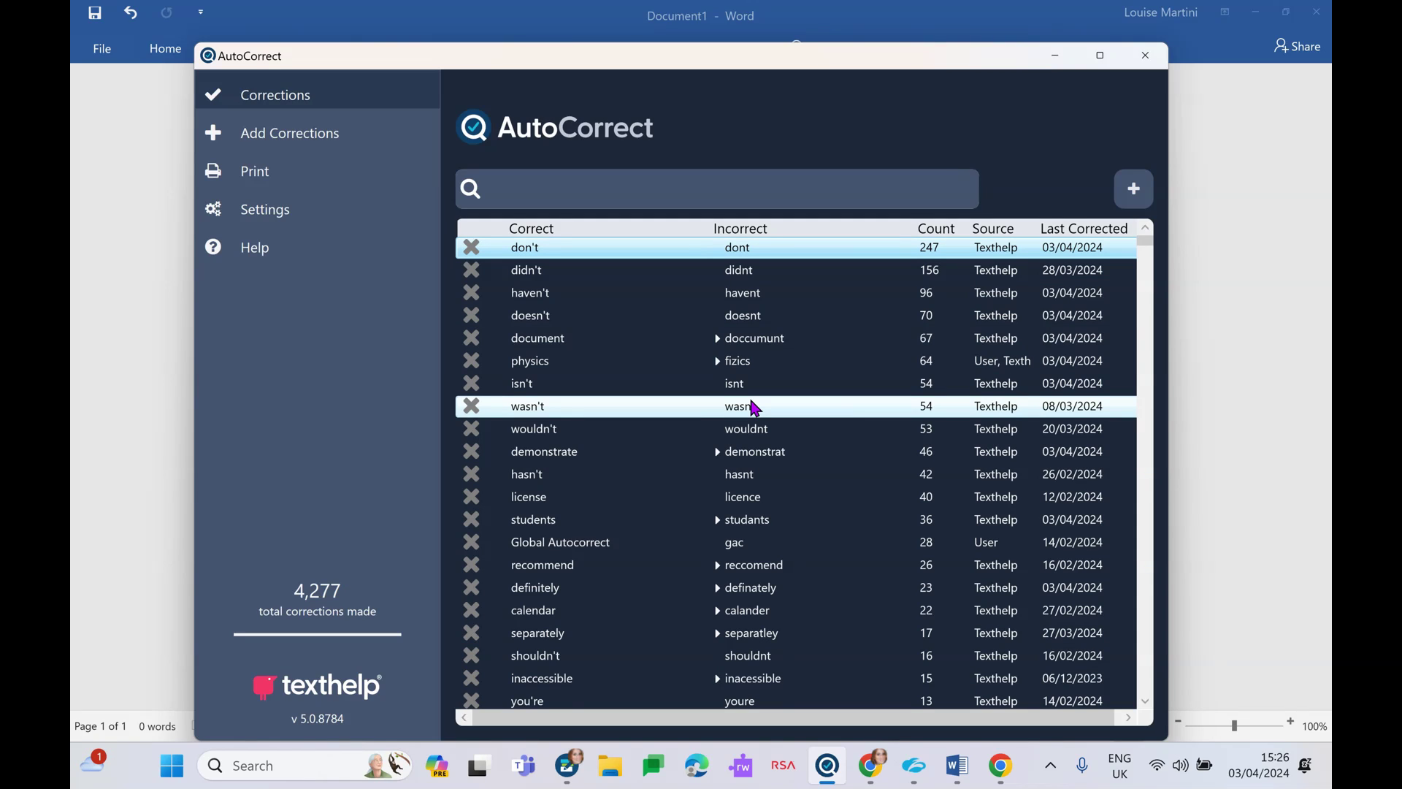
{"action": "left_click", "coordinate": [718, 341]}
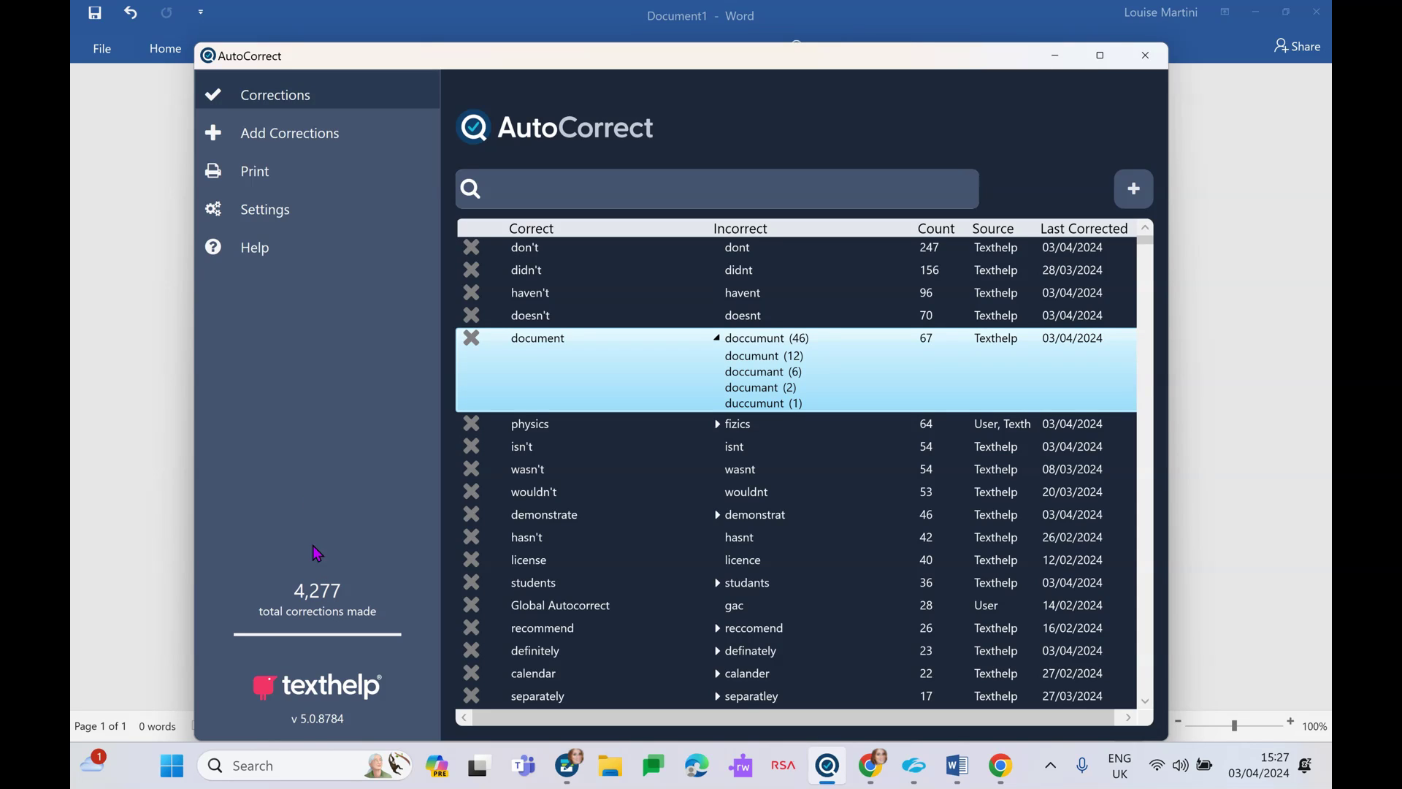
{"action": "left_click", "coordinate": [276, 173]}
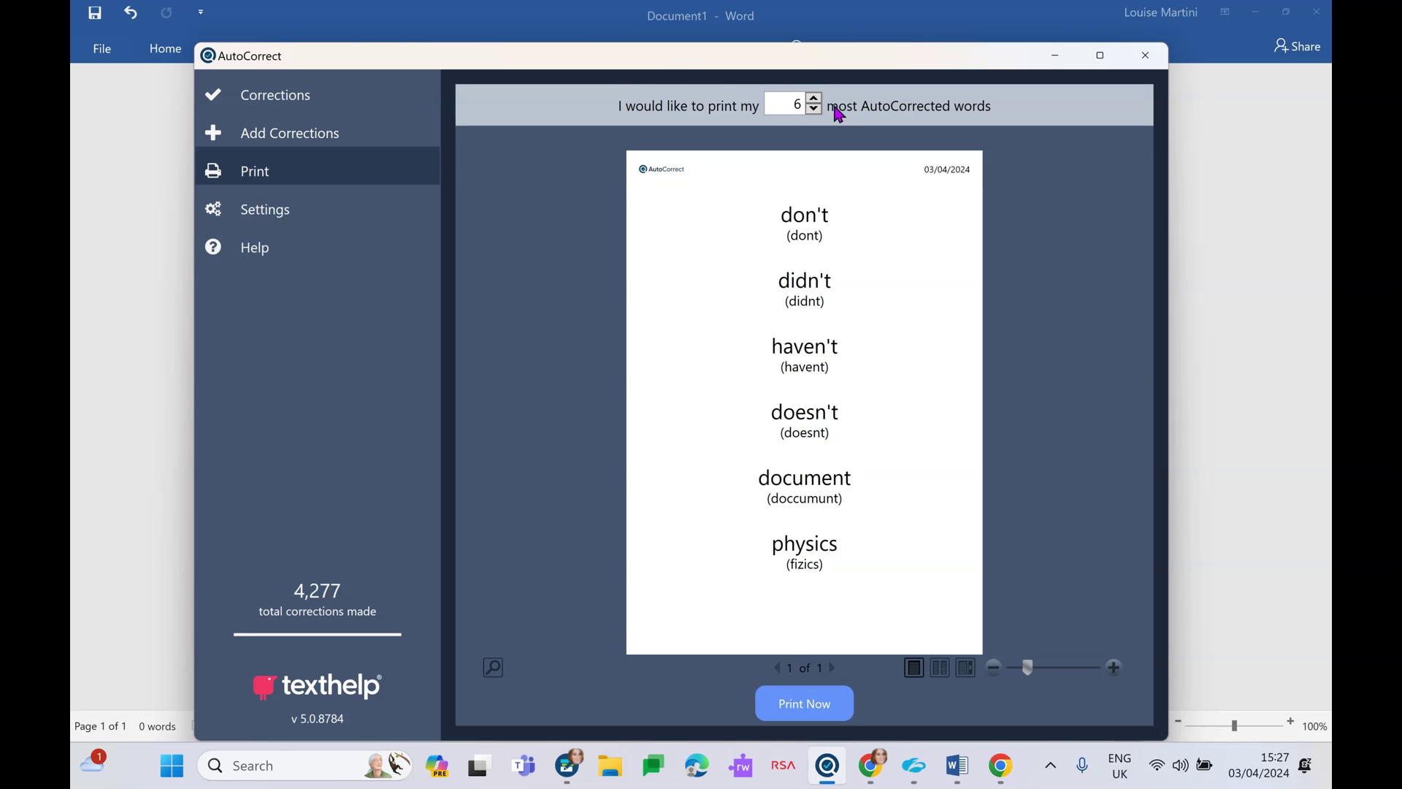
Raise the number of top words to print from 6 to 10.
{"action": "left_click", "coordinate": [812, 110]}
{"action": "left_click", "coordinate": [813, 99]}
{"action": "left_click", "coordinate": [813, 99]}
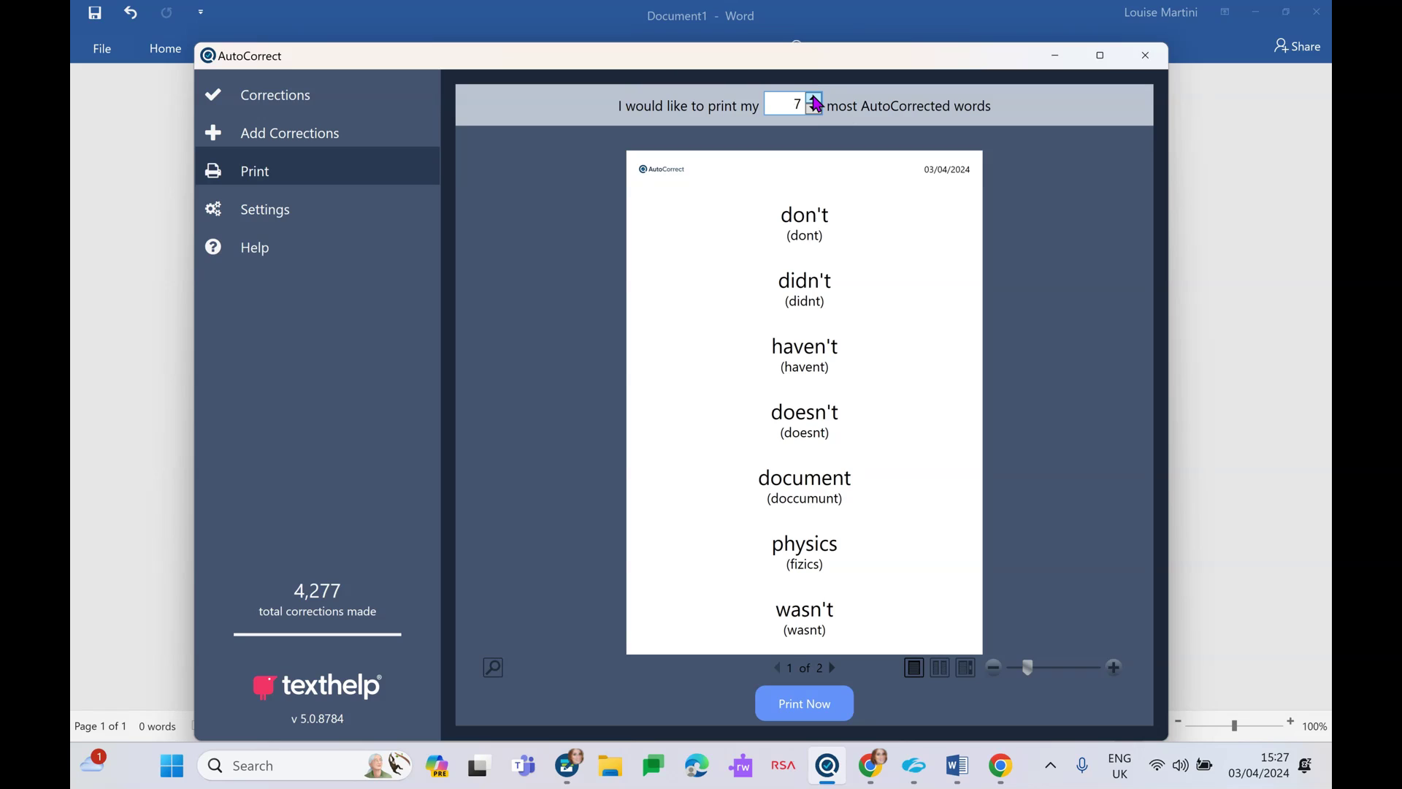
{"action": "left_click", "coordinate": [814, 99]}
{"action": "left_click", "coordinate": [814, 99]}
{"action": "left_click", "coordinate": [813, 99]}
Switch to the Settings page showing the General options.
{"action": "left_click", "coordinate": [274, 220]}
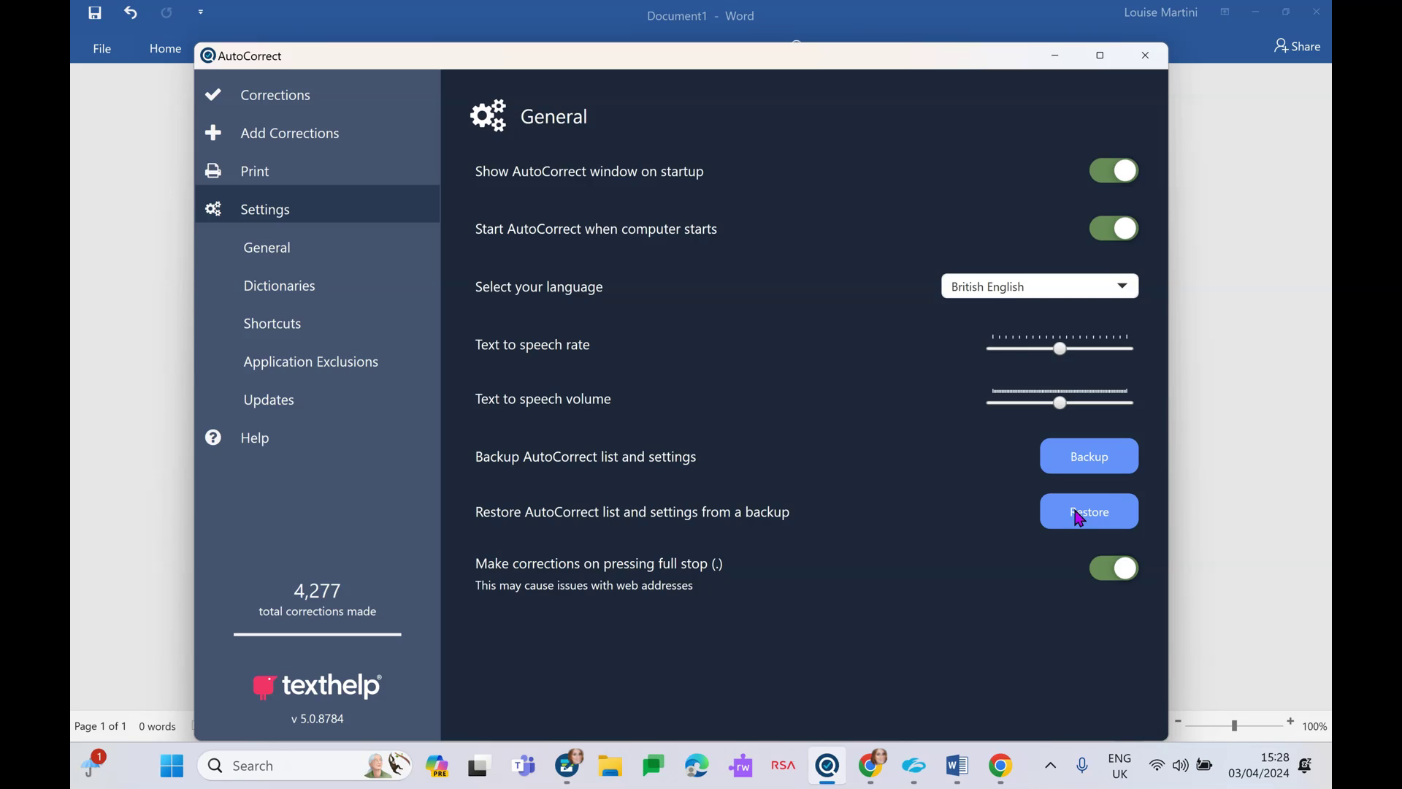
Go to the Dictionaries settings and select African studies under Available Topics.
{"action": "left_click", "coordinate": [343, 289]}
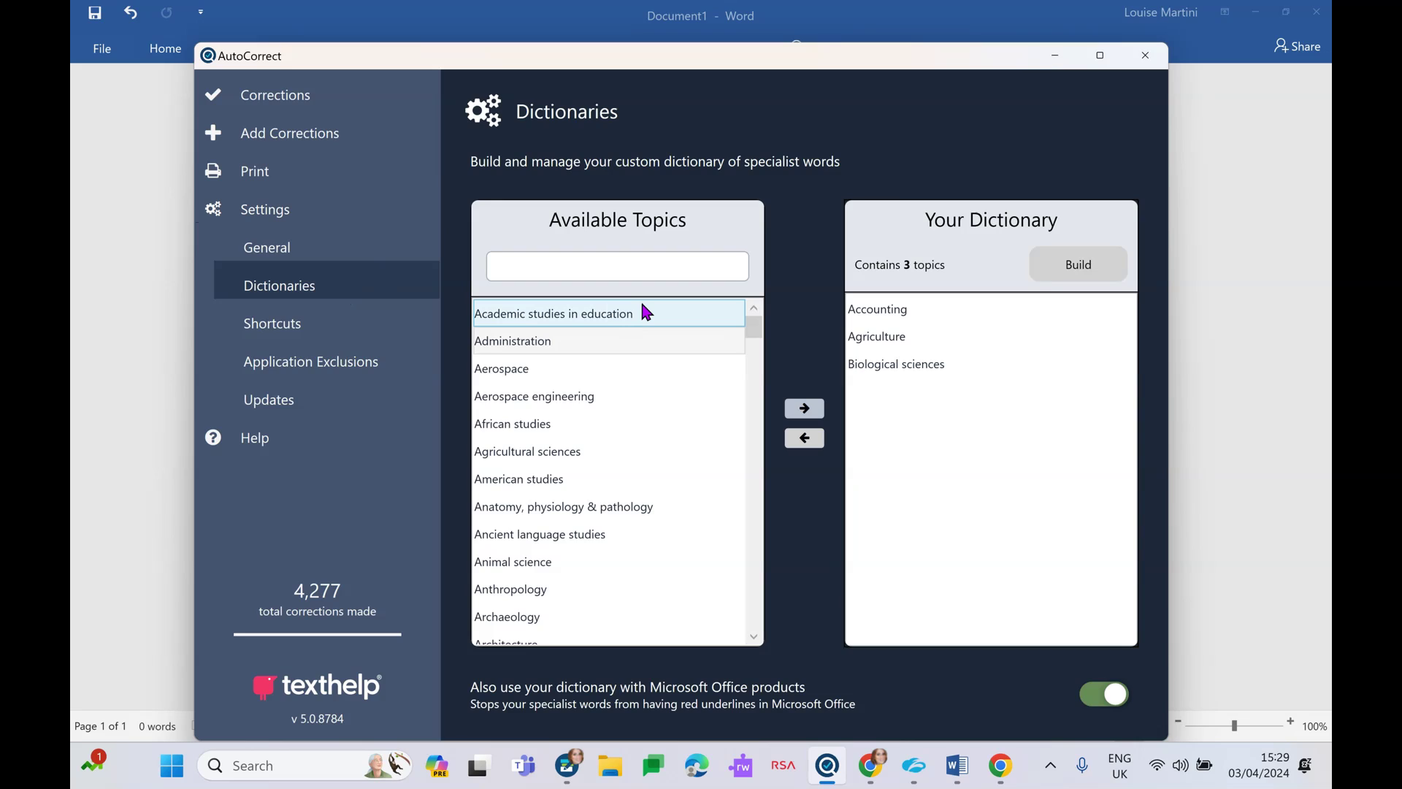
{"action": "left_click", "coordinate": [596, 420]}
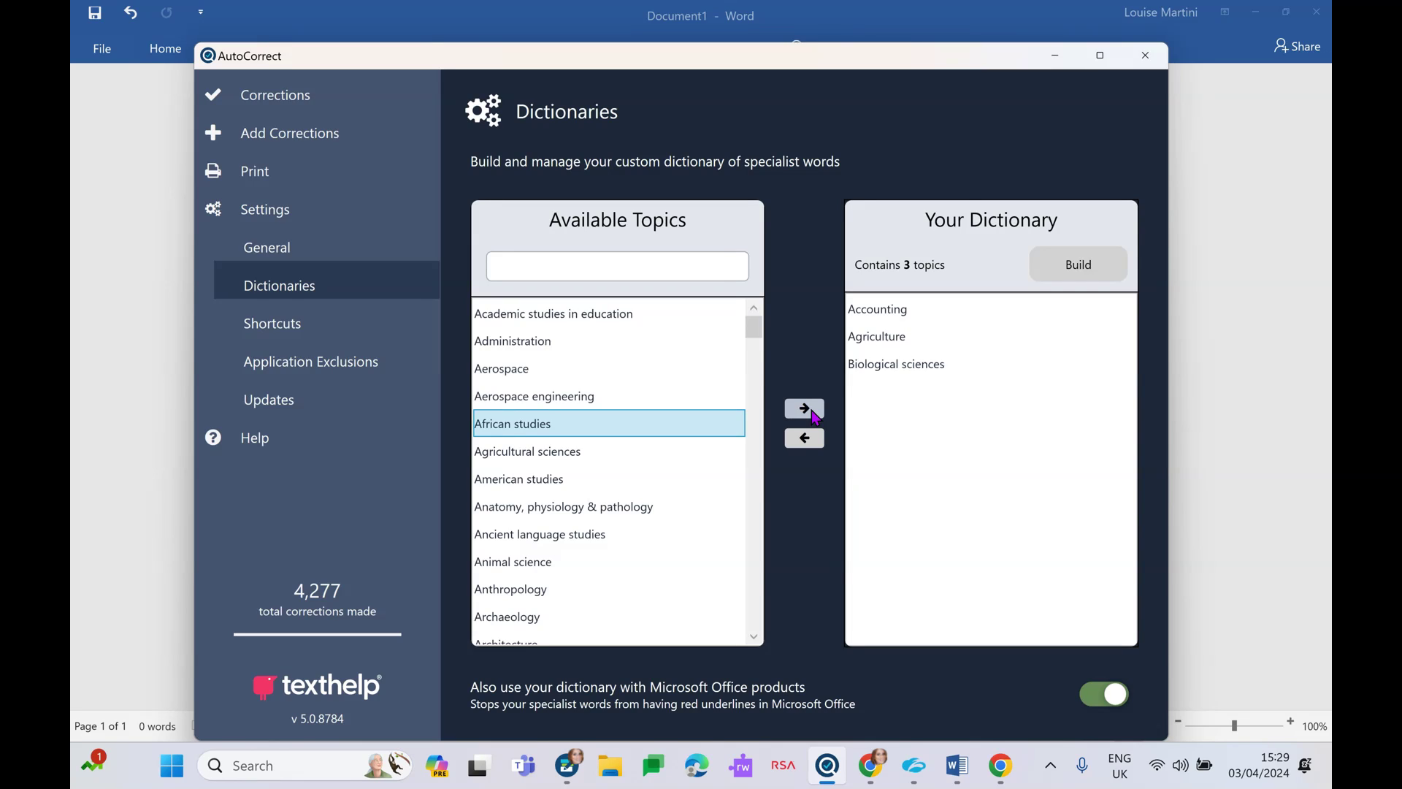
In Word, type 'This doccumunt will demonstrat how fizics can help studants in egsams' uncorrected.
{"action": "left_click", "coordinate": [117, 204]}
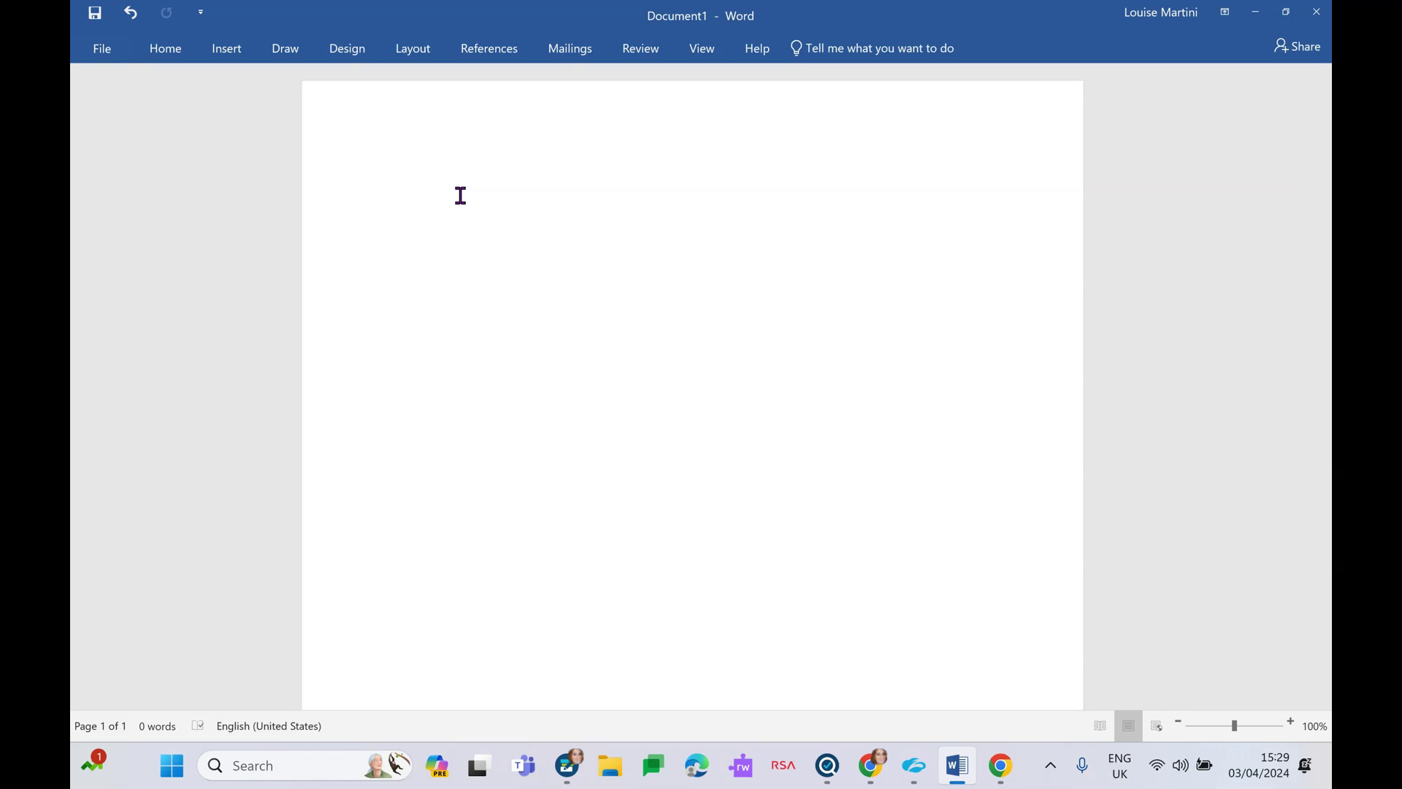
{"action": "type", "text": "This doccumunt "}
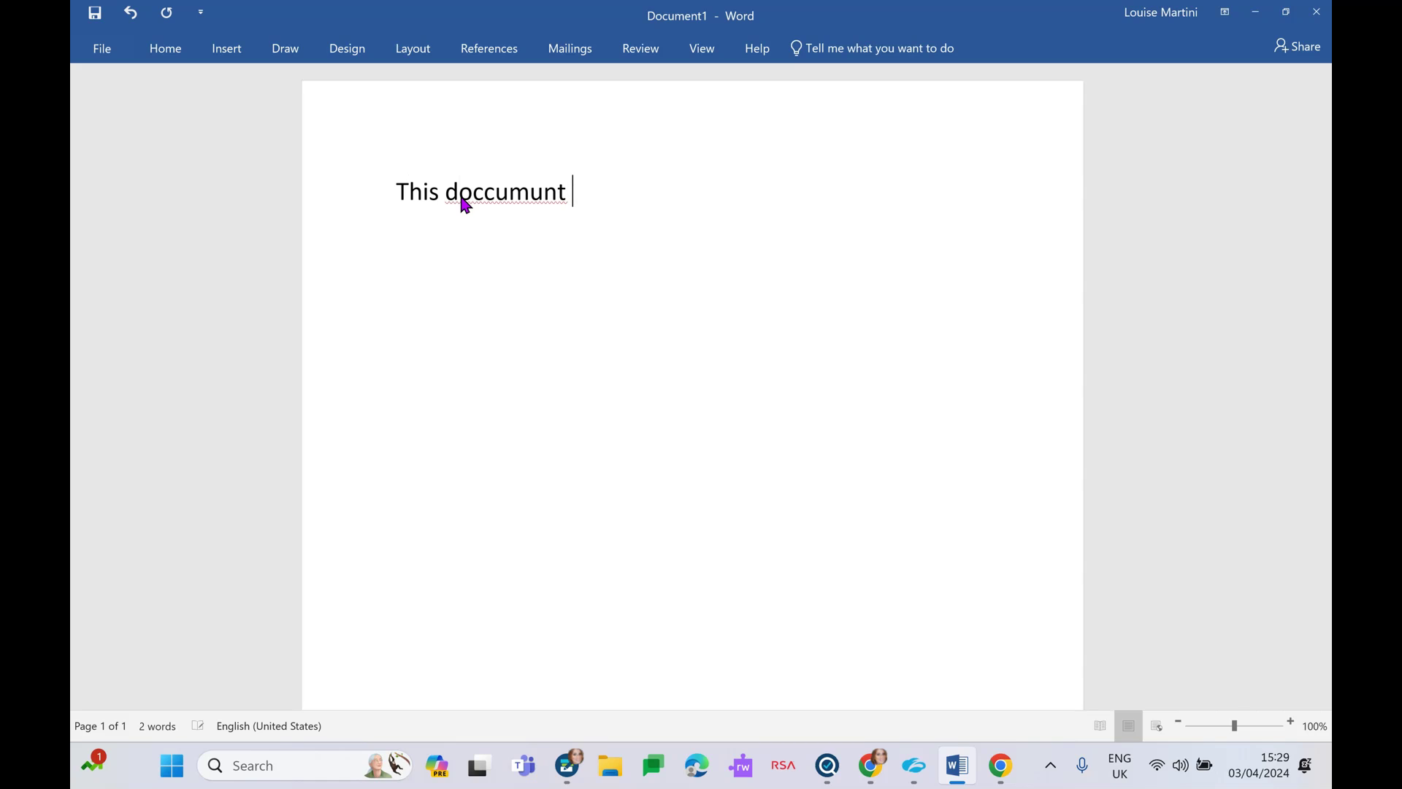
{"action": "type", "text": "will demonstrat"}
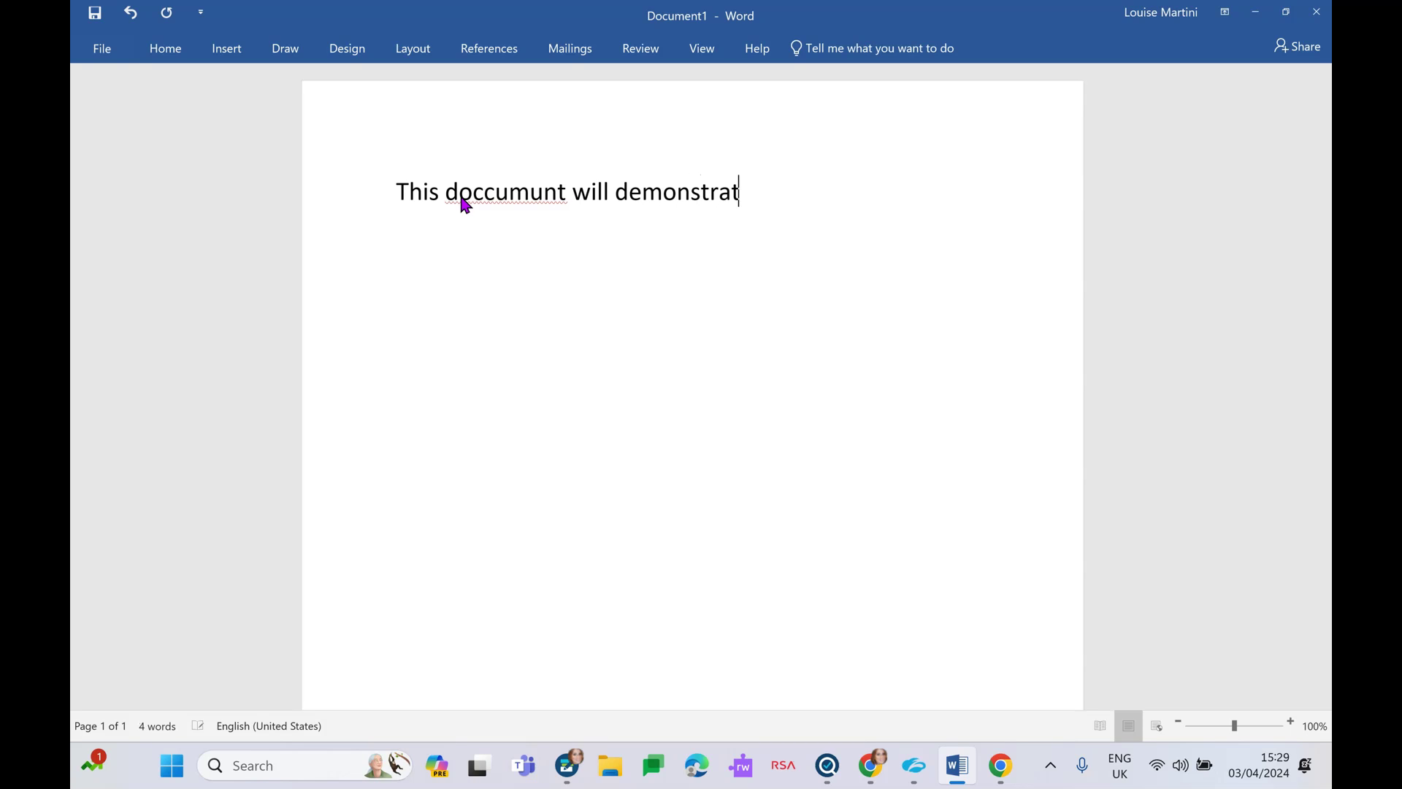
{"action": "type", "text": " how fizi"}
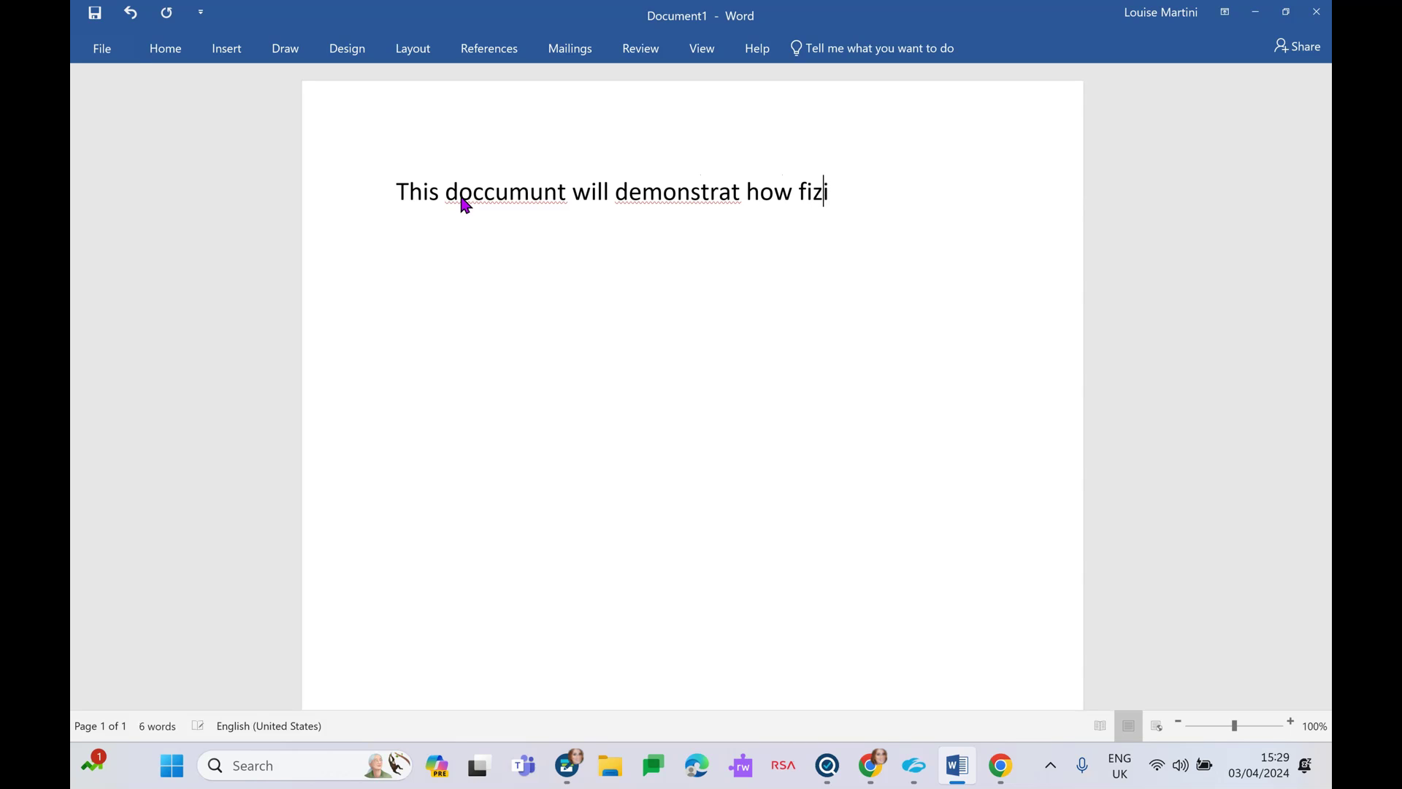
{"action": "type", "text": "cs can help s"}
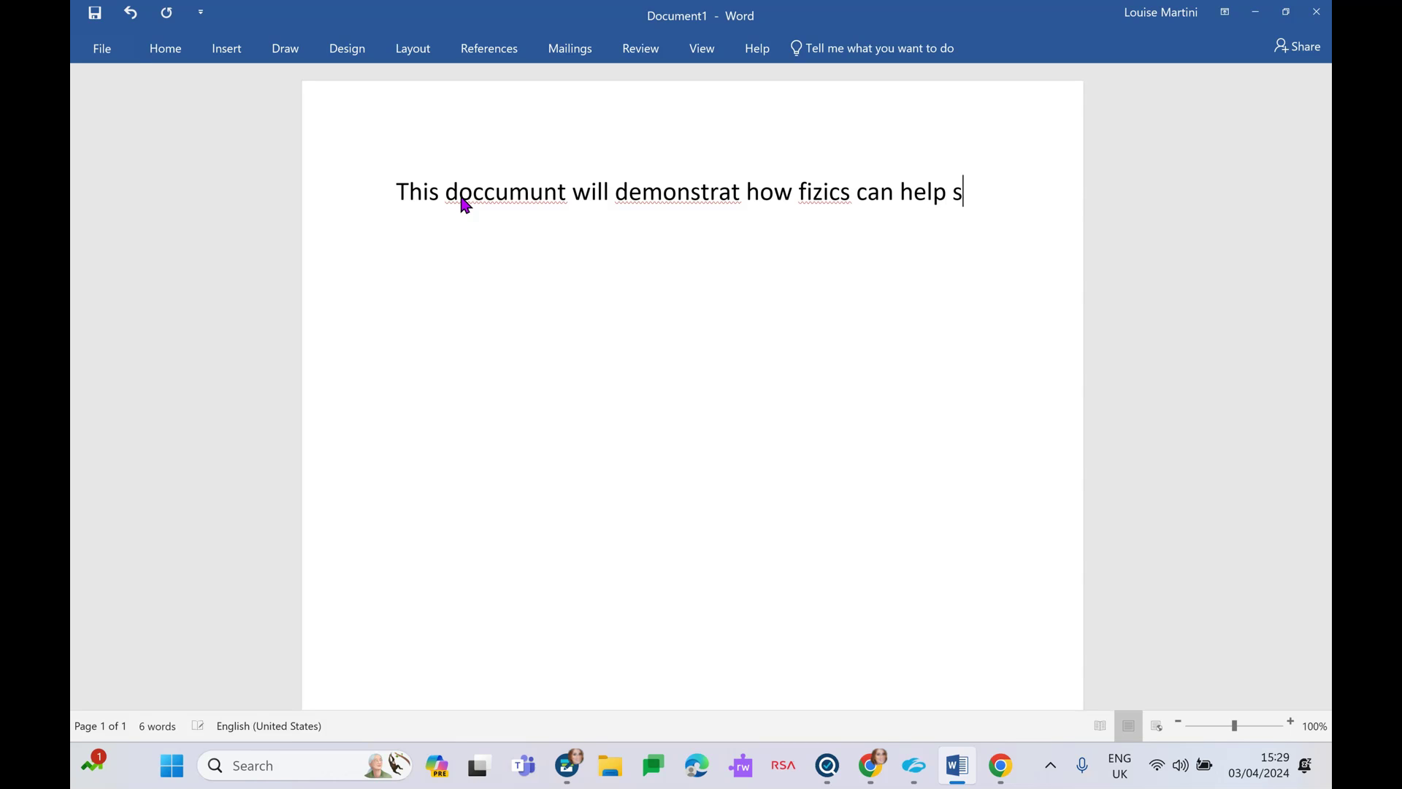
{"action": "type", "text": "tudants in "}
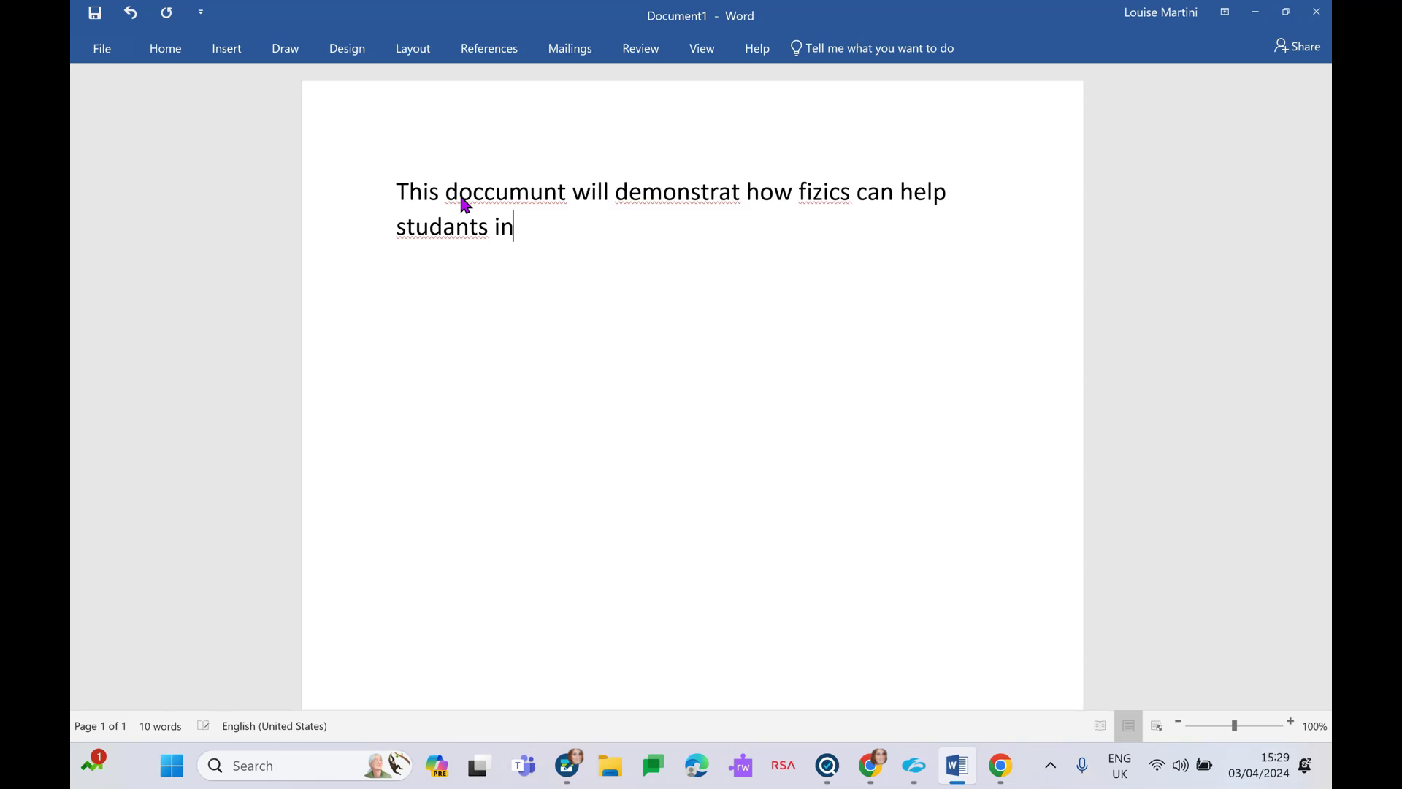
{"action": "type", "text": "egsams"}
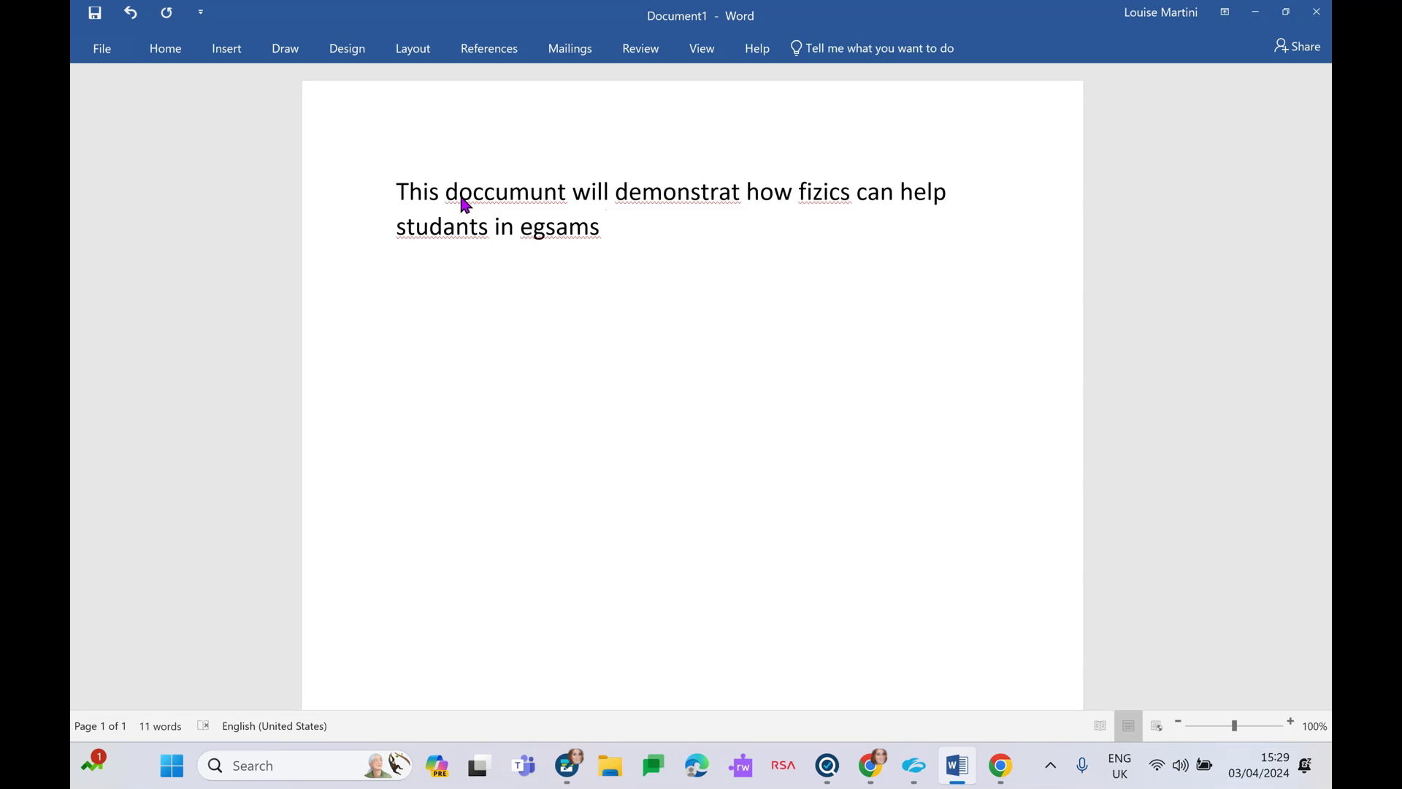
{"action": "right_click", "coordinate": [497, 191]}
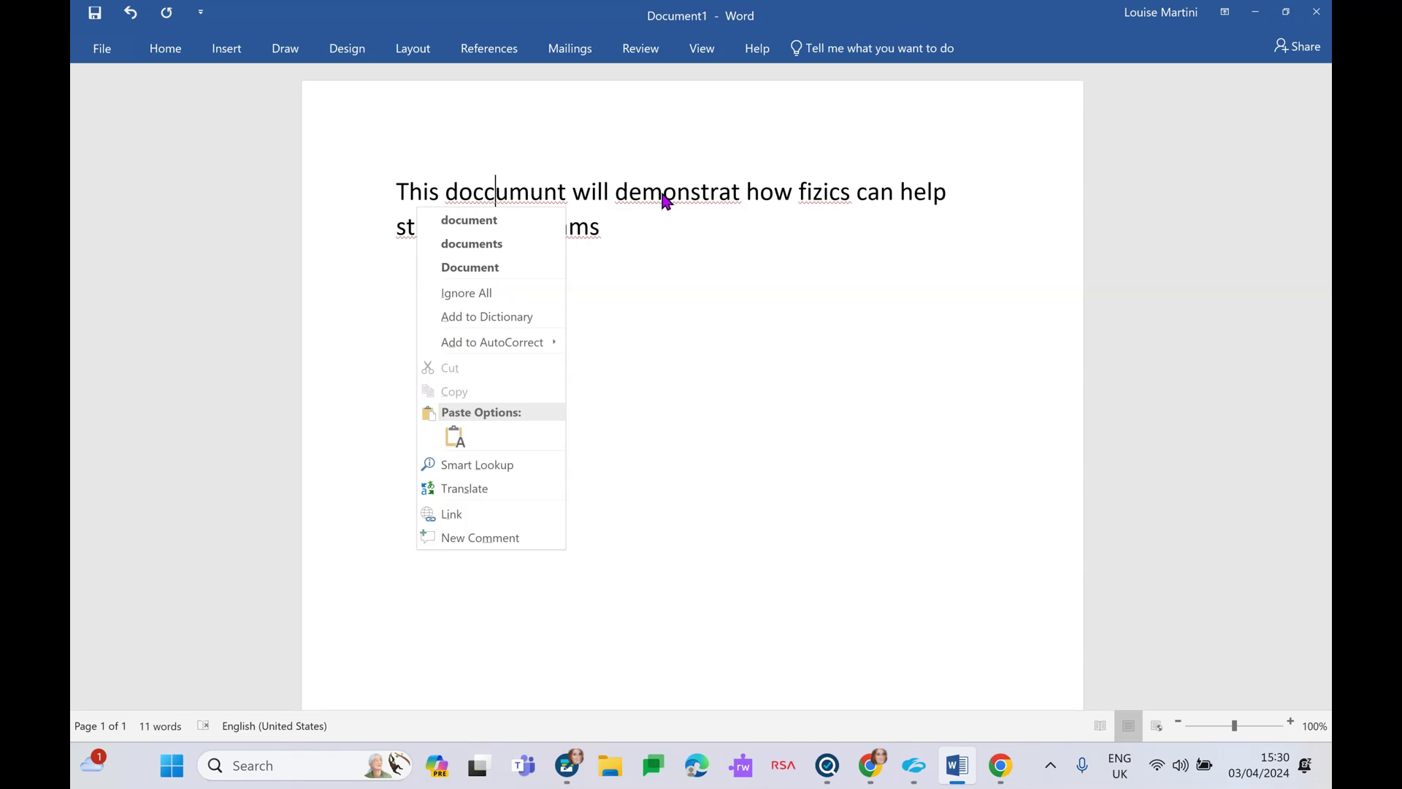
{"action": "key", "text": "Escape"}
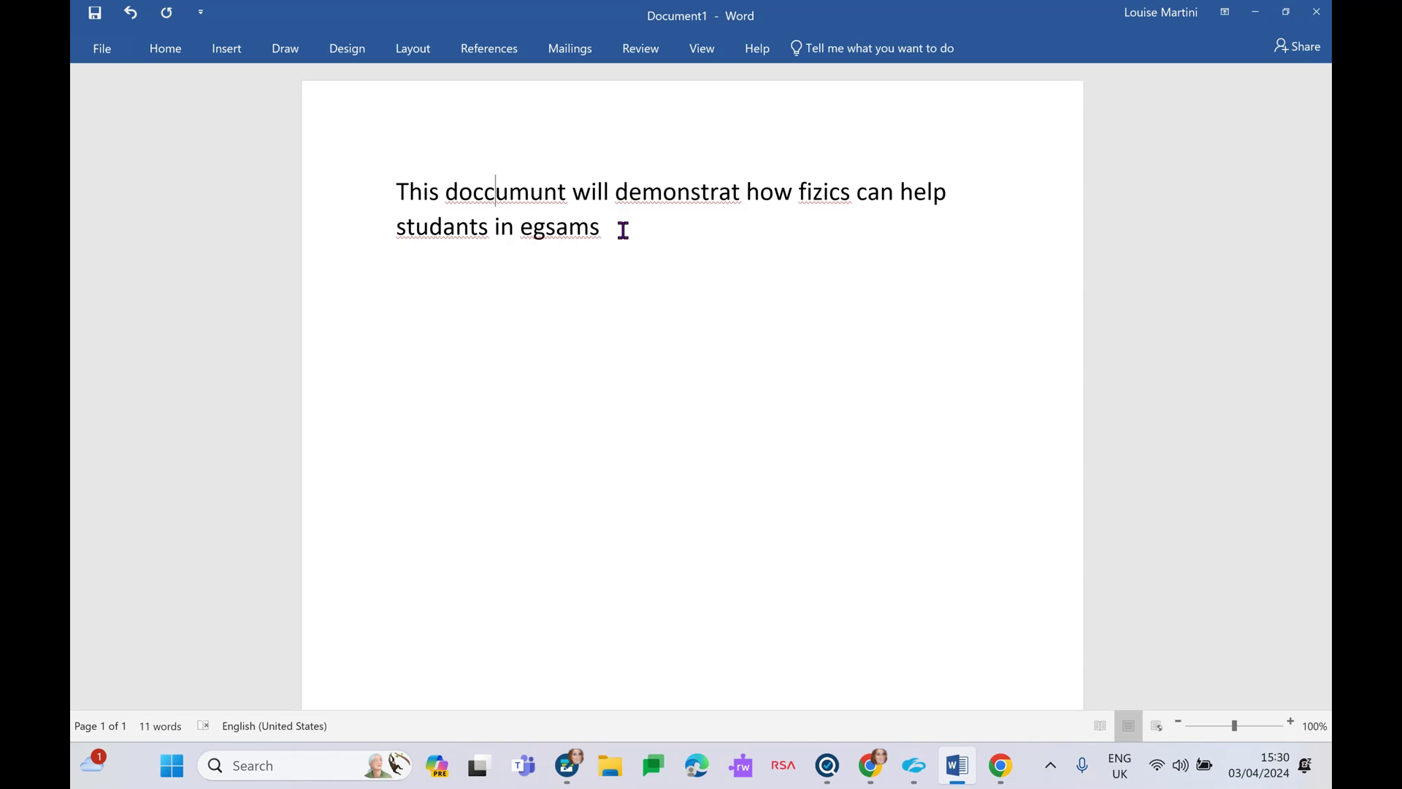
{"action": "left_click", "coordinate": [617, 230]}
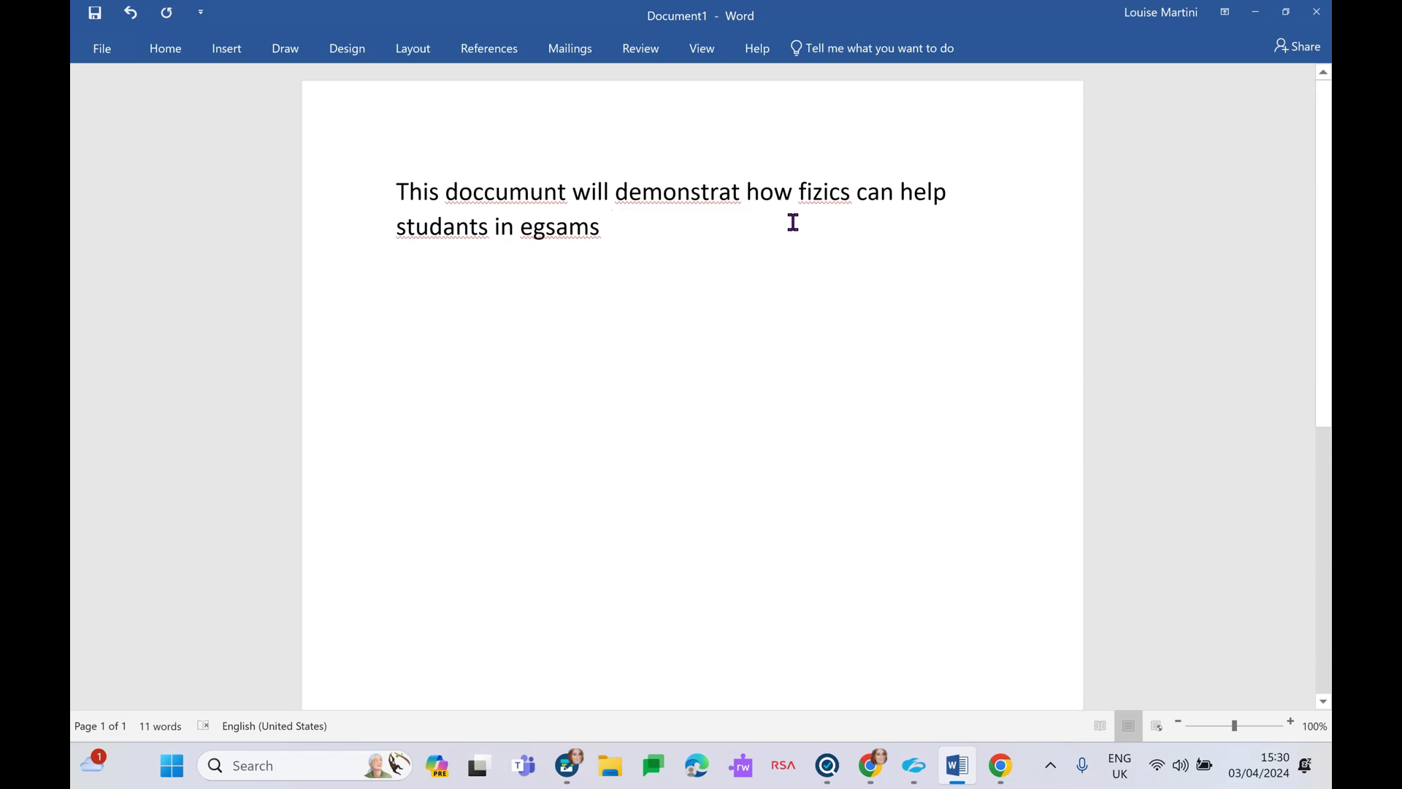
On a new line, retype the misspelled sentence so AutoCorrect fixes it.
{"action": "key", "text": "Return"}
{"action": "key", "text": "Return"}
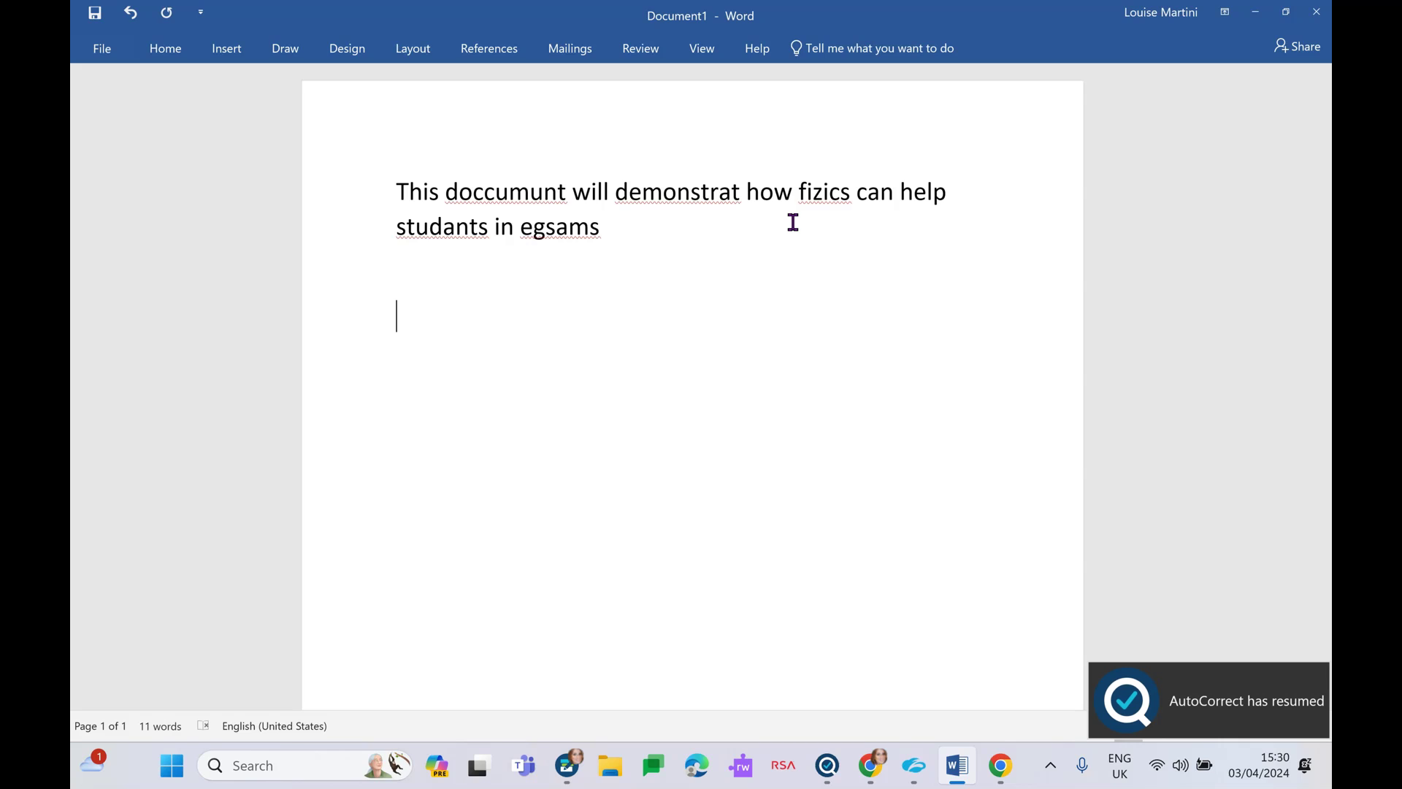
{"action": "type", "text": "Thi"}
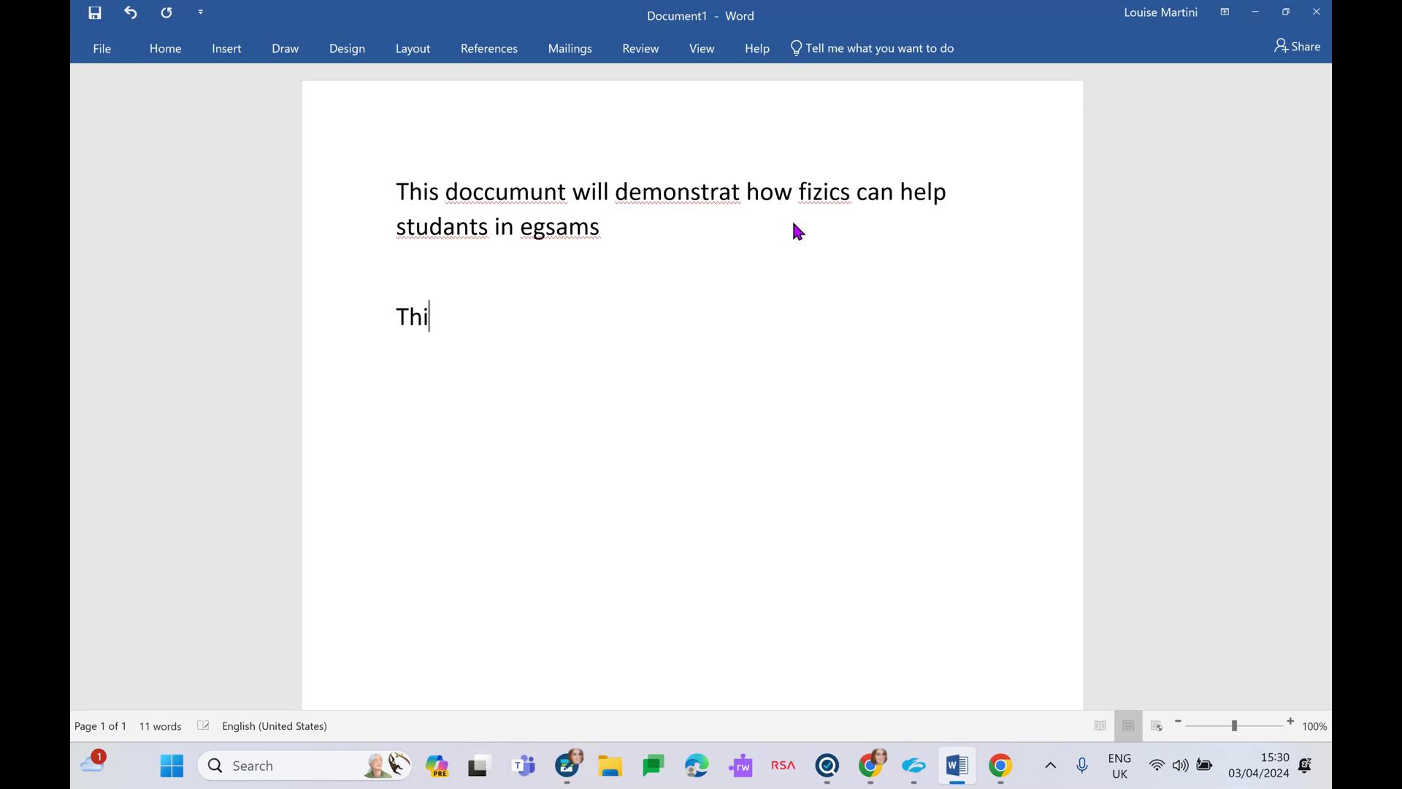
{"action": "type", "text": "s doccumunt "}
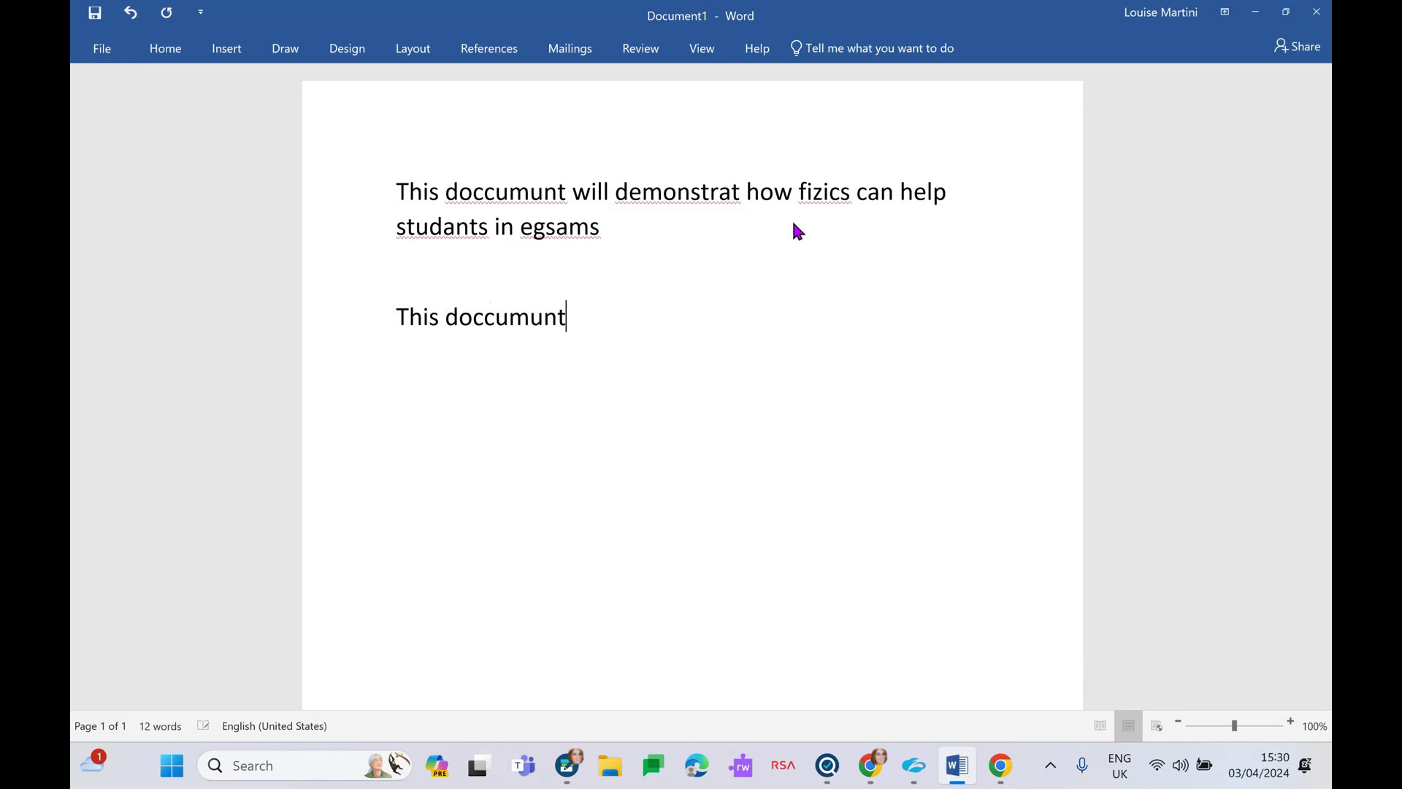
{"action": "key", "text": "BackSpace"}
{"action": "key", "text": "BackSpace"}
{"action": "key", "text": "BackSpace"}
{"action": "key", "text": "BackSpace"}
{"action": "key", "text": "BackSpace"}
{"action": "key", "text": "BackSpace"}
{"action": "key", "text": "BackSpace"}
{"action": "type", "text": "ument will d"}
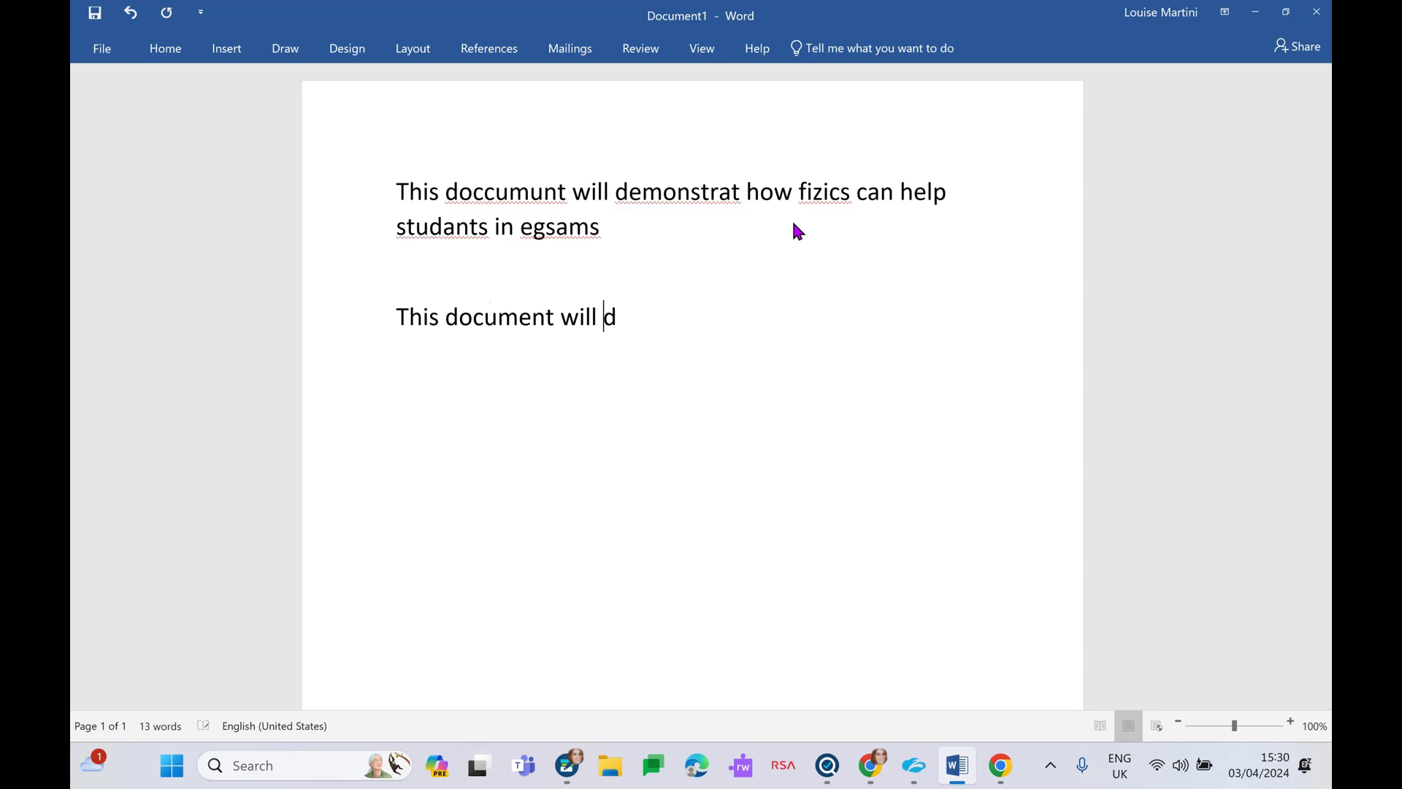
{"action": "type", "text": "emonstrate "}
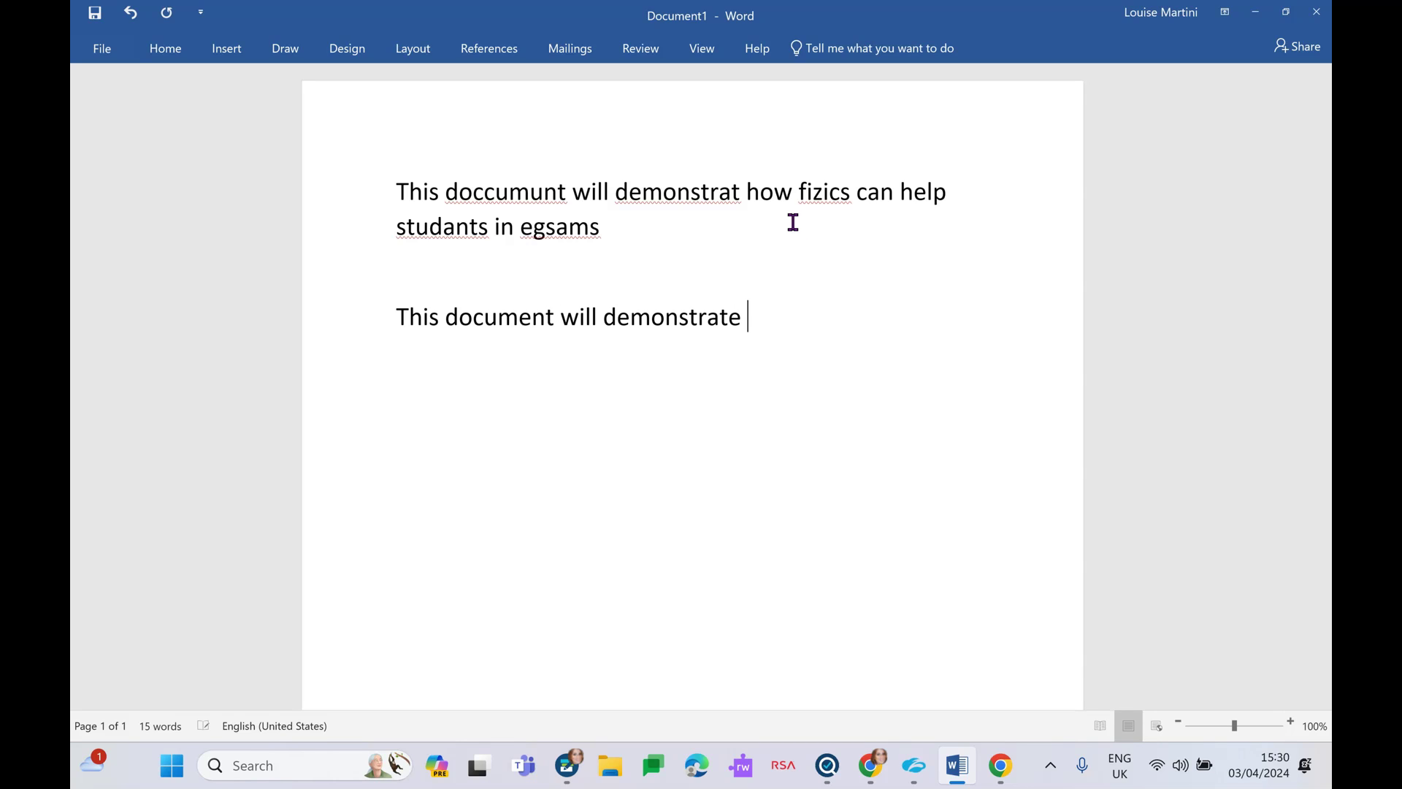
{"action": "type", "text": "how fizics can hel"}
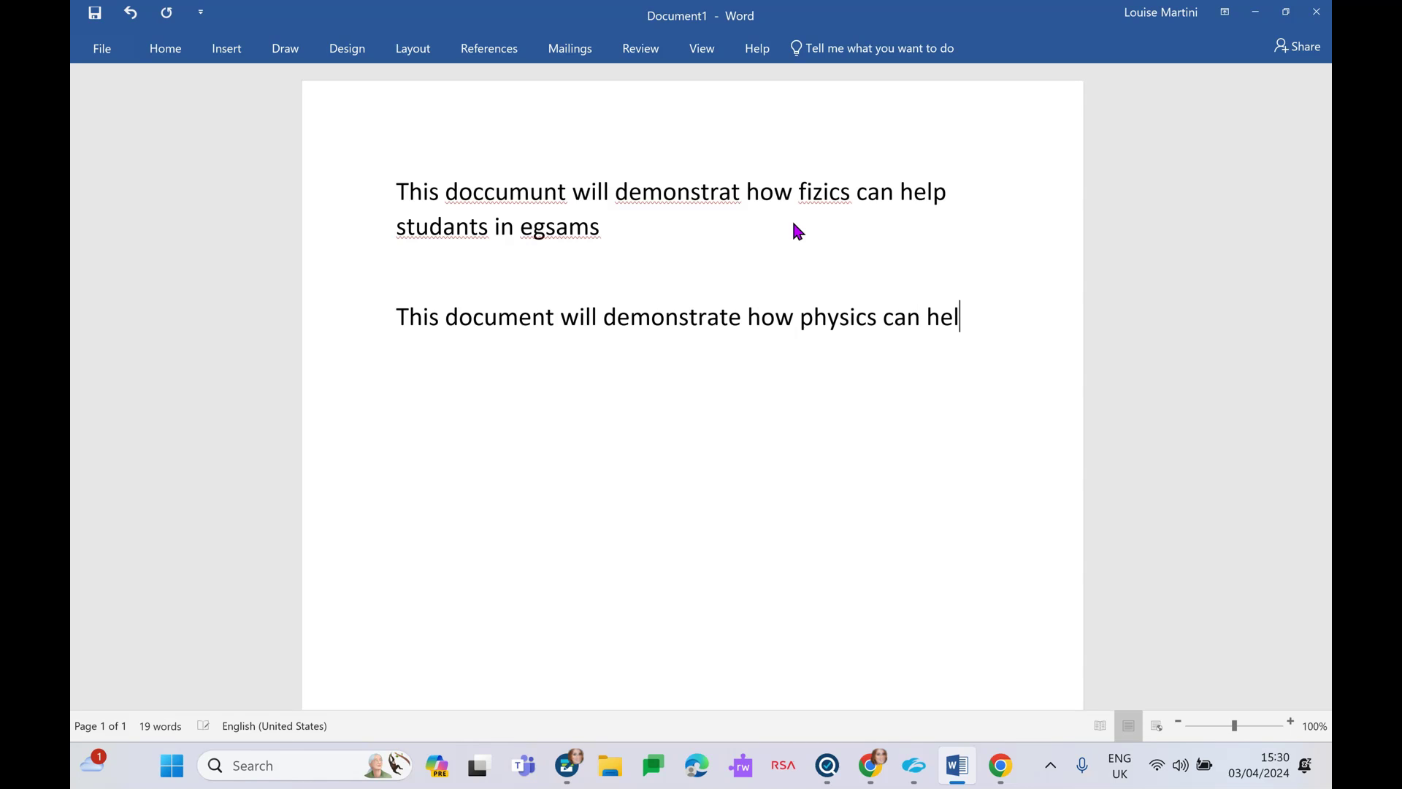
{"action": "type", "text": "p studants in e"}
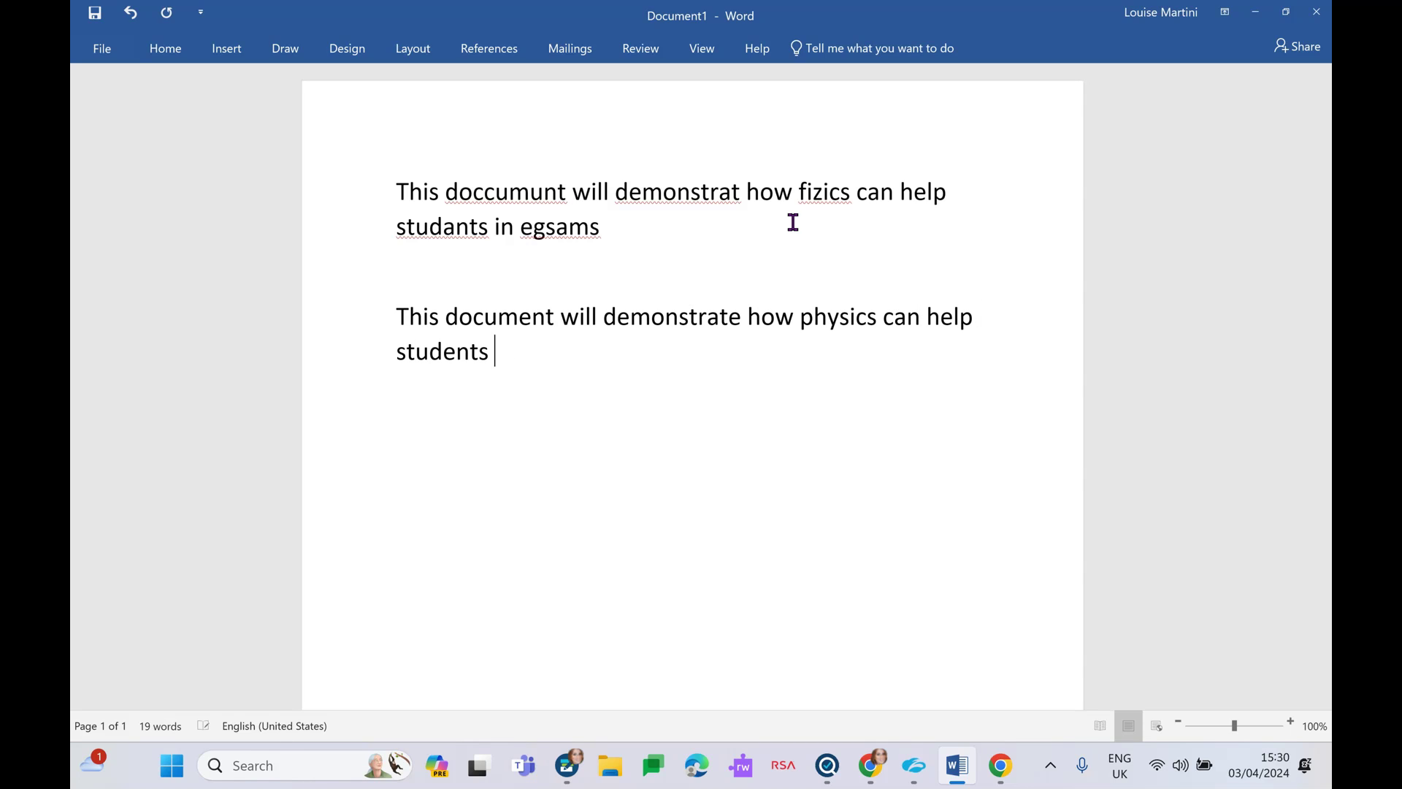
{"action": "type", "text": "gsams"}
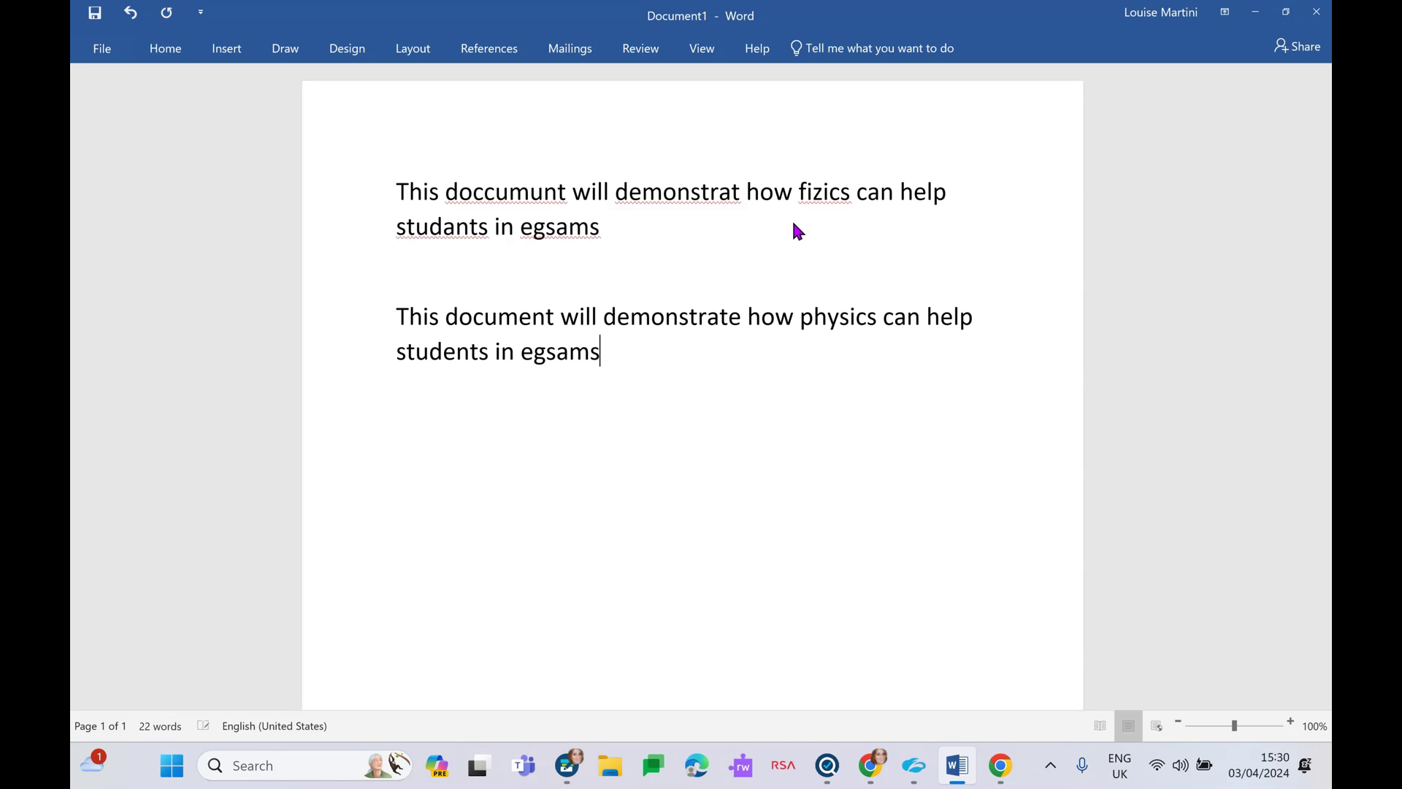